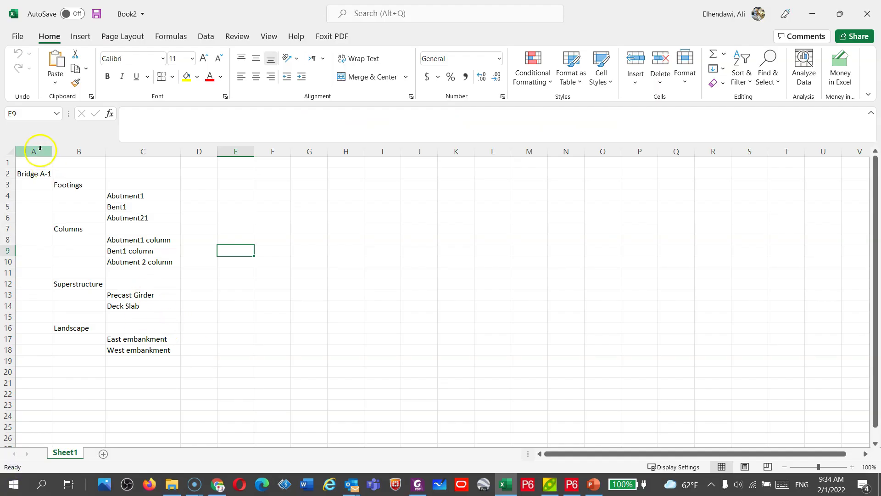
- Fill column A and row 1 yellow
left_click(40, 150)
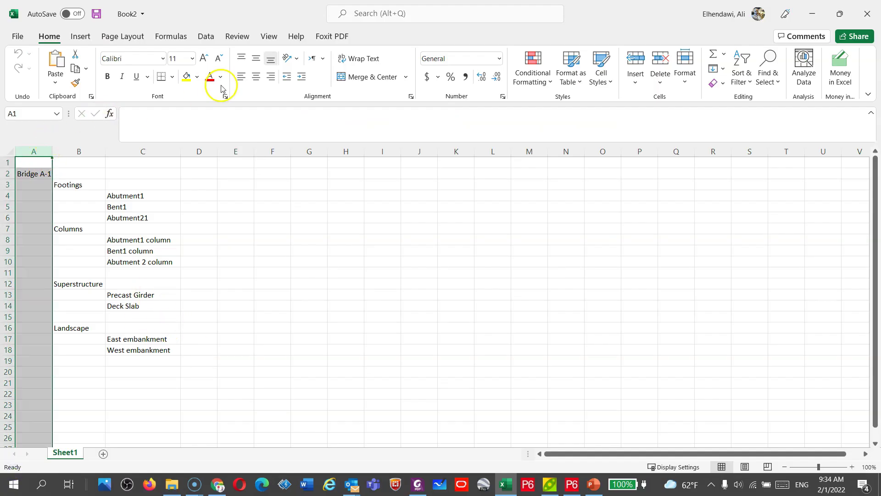
left_click(186, 76)
left_click(7, 162)
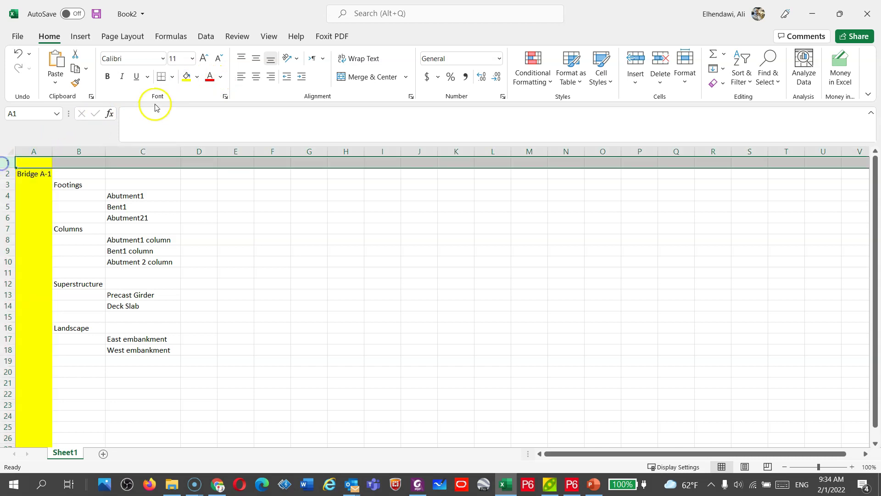
left_click(187, 77)
left_click(221, 186)
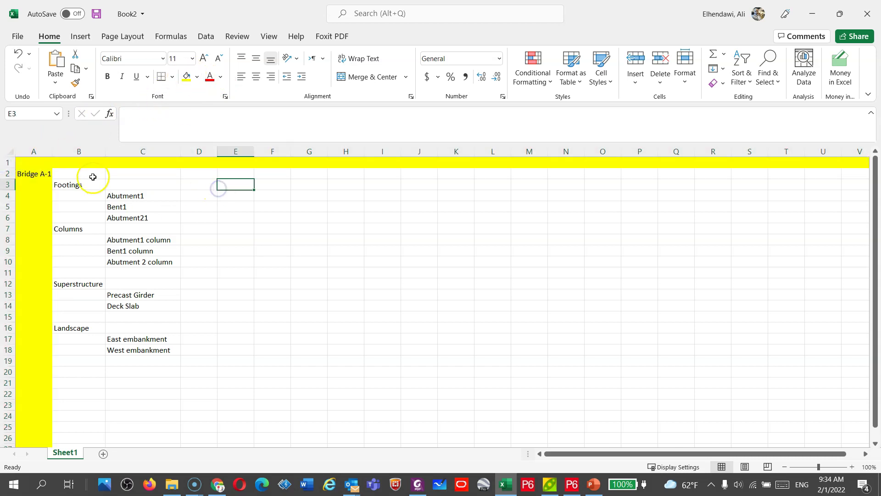
- Fill B2:B22 and B2:K2 light green
left_click_drag(92, 174, 69, 390)
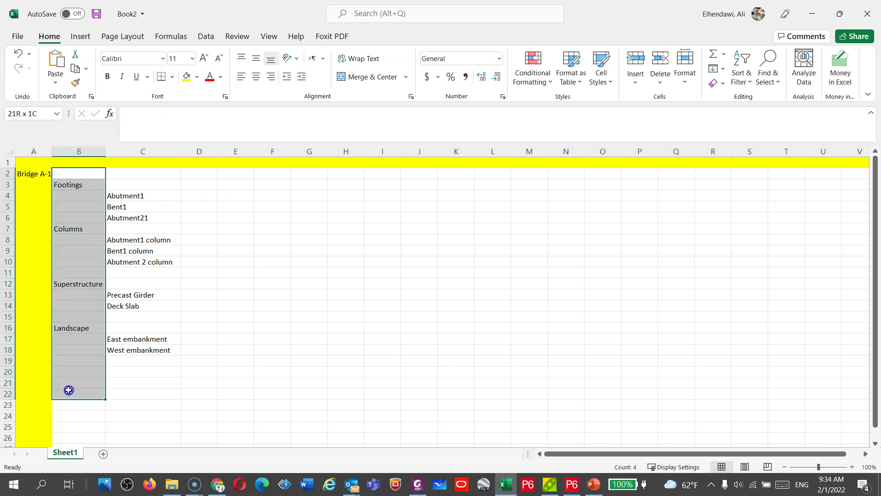
left_click(197, 77)
left_click(222, 184)
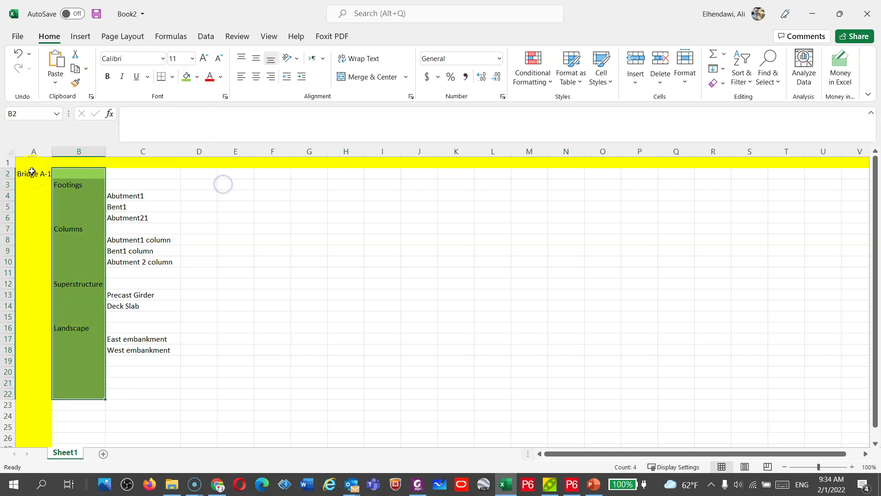
left_click_drag(92, 172, 456, 173)
left_click(186, 77)
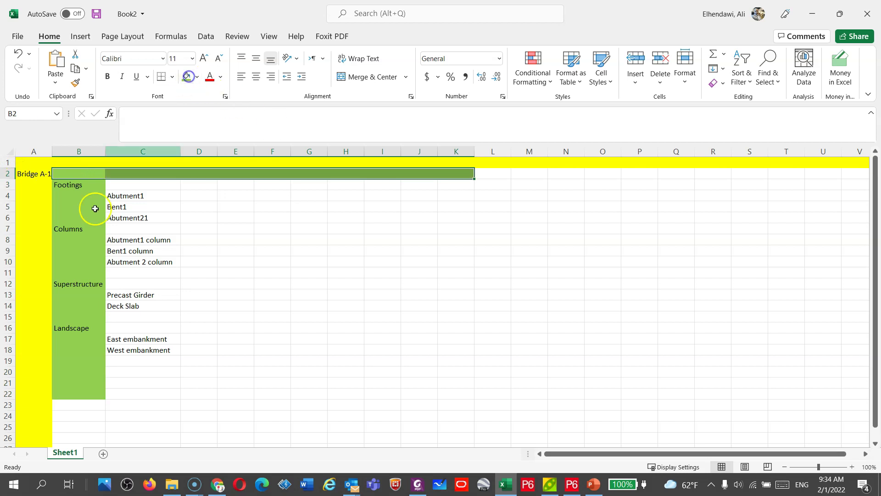
- Select the Columns, Superstructure and Landscape headings in column B to check them
left_click(78, 228)
left_click(69, 283)
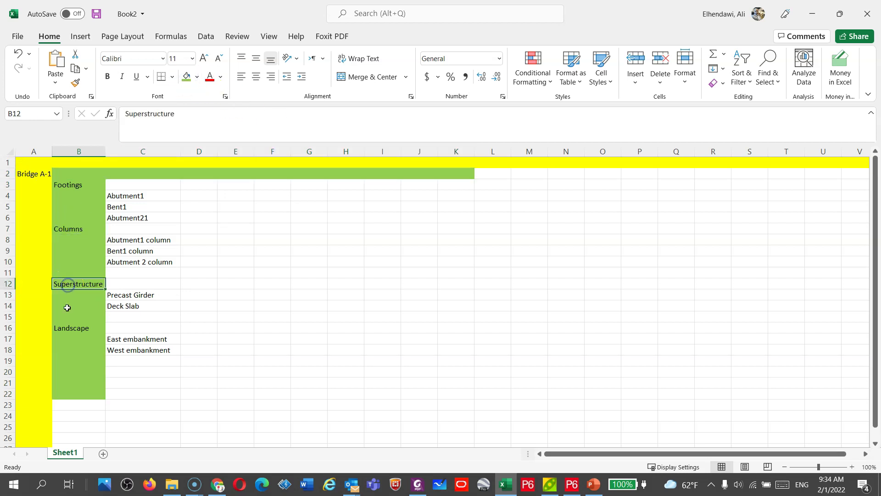
left_click(70, 328)
left_click(395, 218)
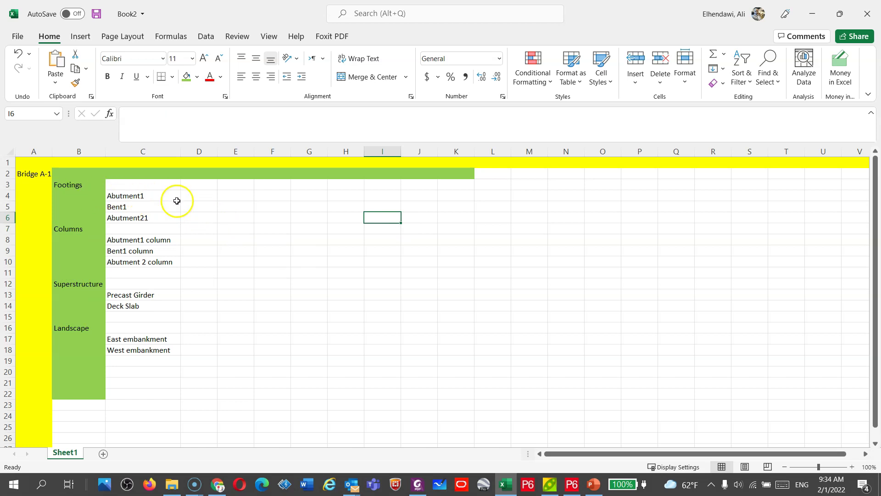
- Review the element items in column C, ending with C3:C23 selected
left_click(134, 194)
left_click_drag(133, 201, 121, 263)
left_click_drag(127, 296, 126, 305)
left_click_drag(138, 339, 138, 350)
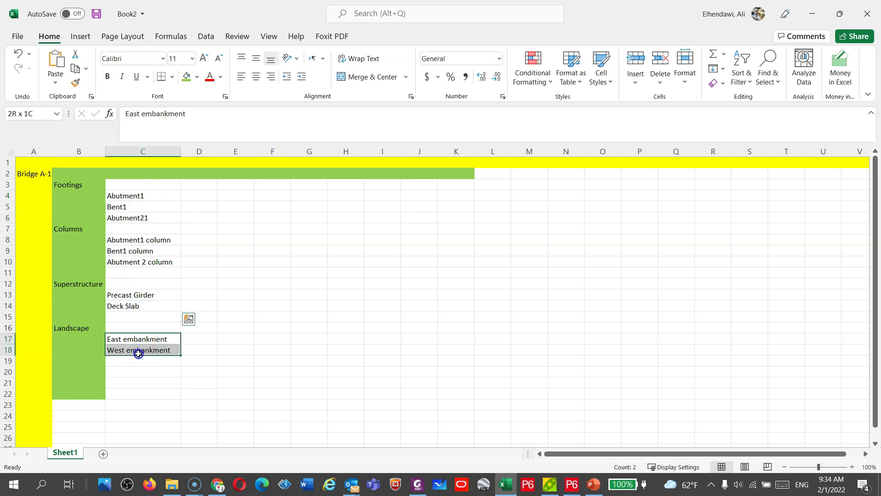
left_click(278, 351)
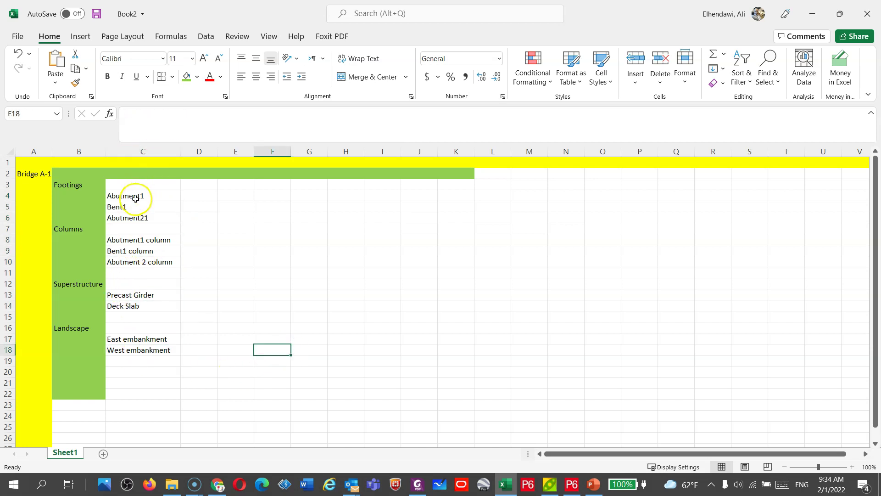
left_click_drag(134, 189, 142, 409)
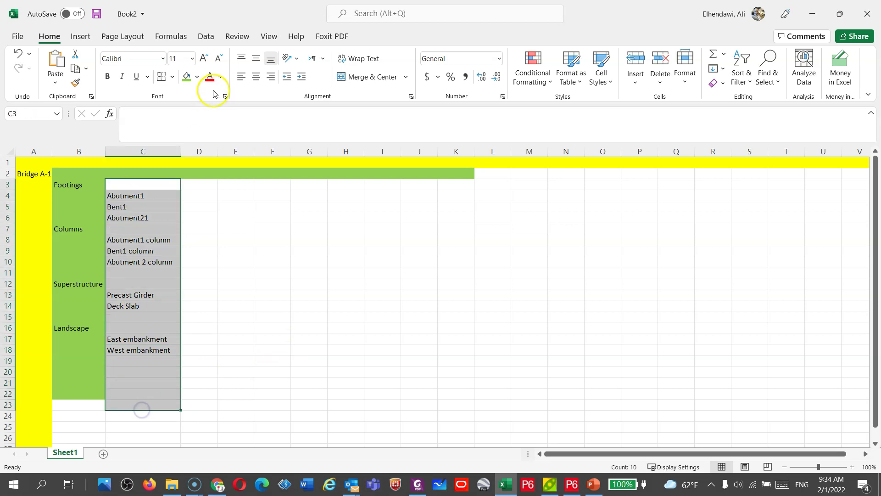
- Fill C3:C23 and the row 3 range from D to K red
left_click(196, 79)
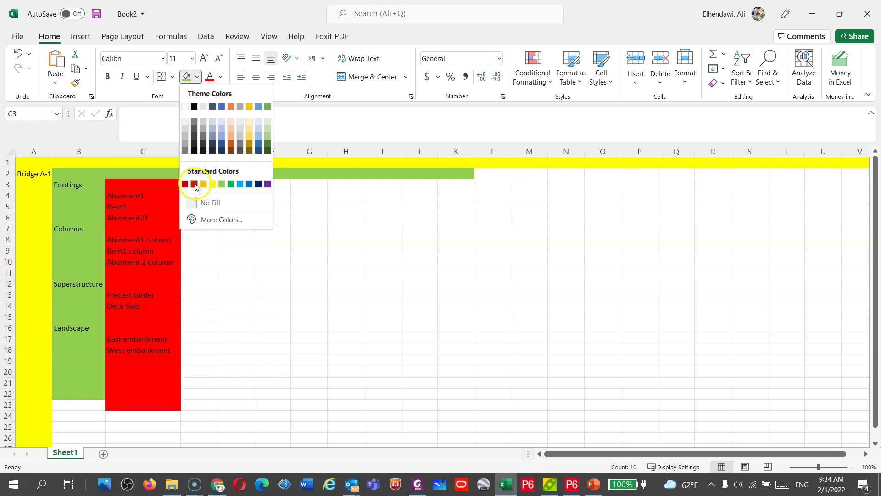
left_click(195, 183)
left_click(196, 181)
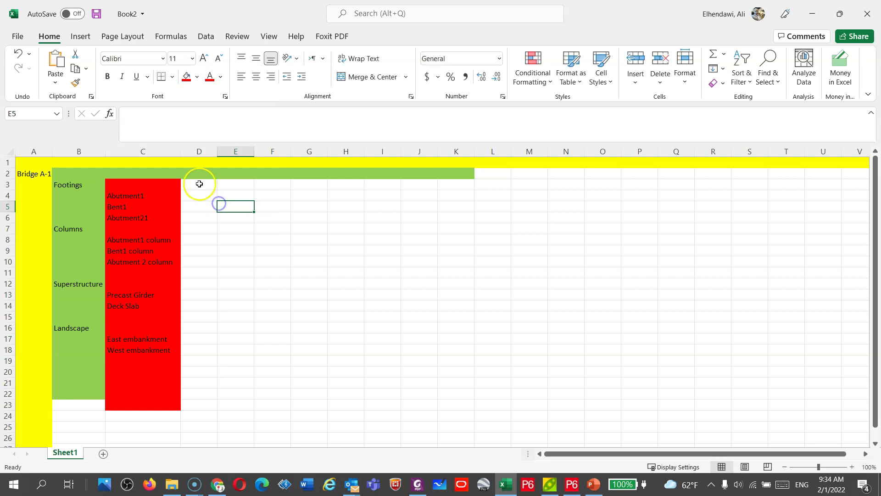
left_click_drag(196, 183, 466, 180)
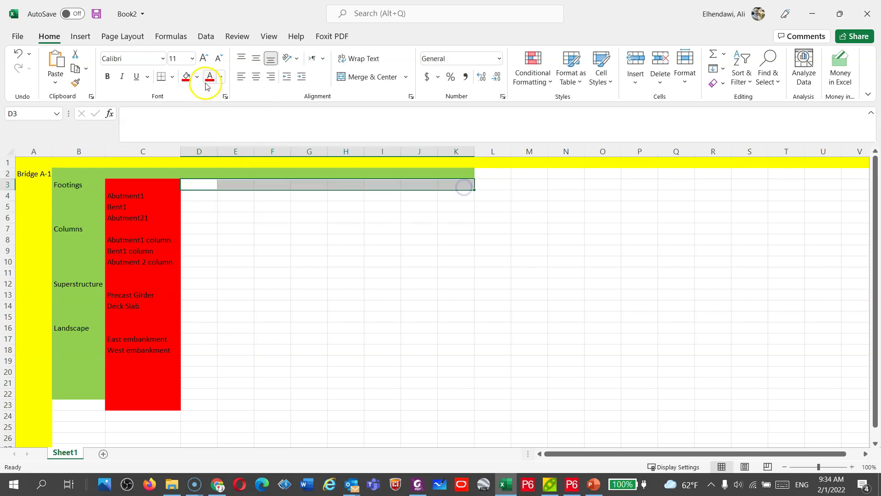
left_click(190, 77)
left_click(321, 207)
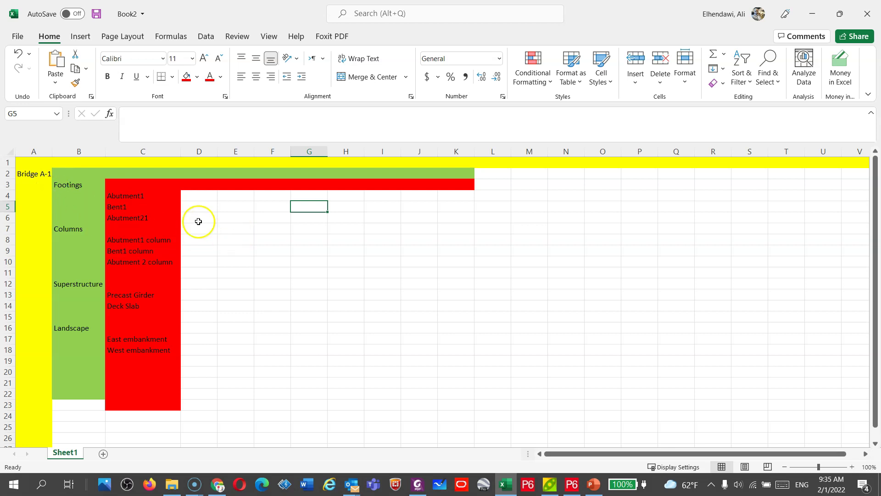
- Select the Footings heading, the Columns group and the sub-items to review the outline
left_click(72, 186)
left_click(75, 238)
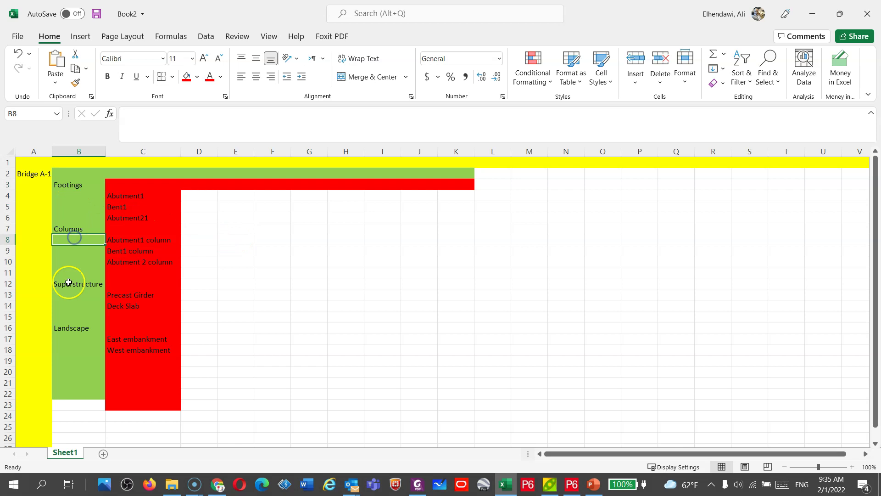
left_click(148, 208)
left_click(139, 195)
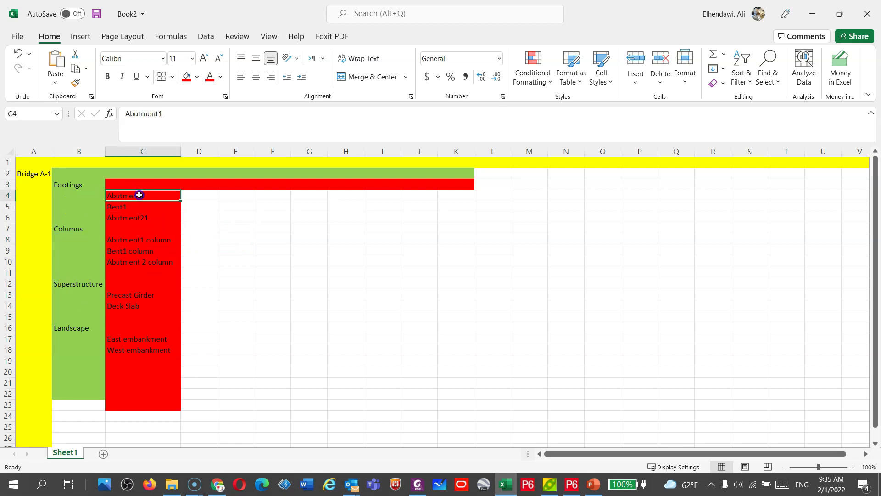
left_click_drag(139, 195, 134, 365)
left_click(292, 320)
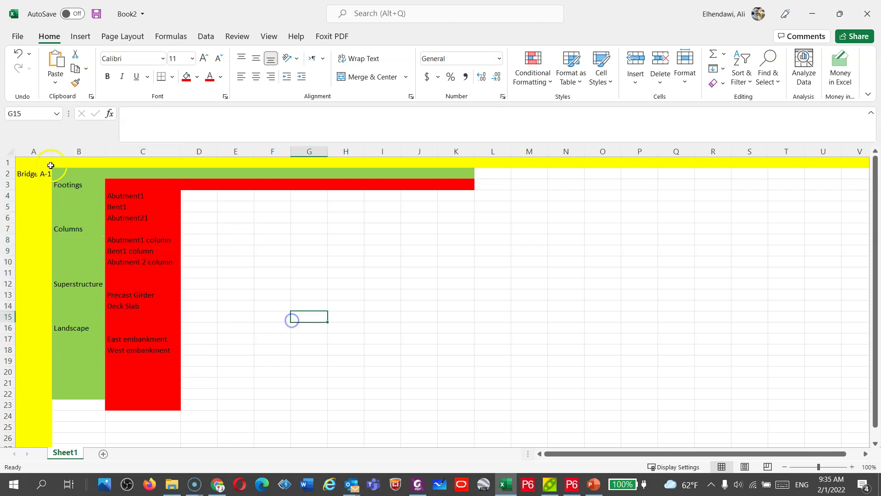
- Select columns A through D, then switch to Primavera P6
left_click(34, 151)
left_click(79, 151)
left_click(142, 152)
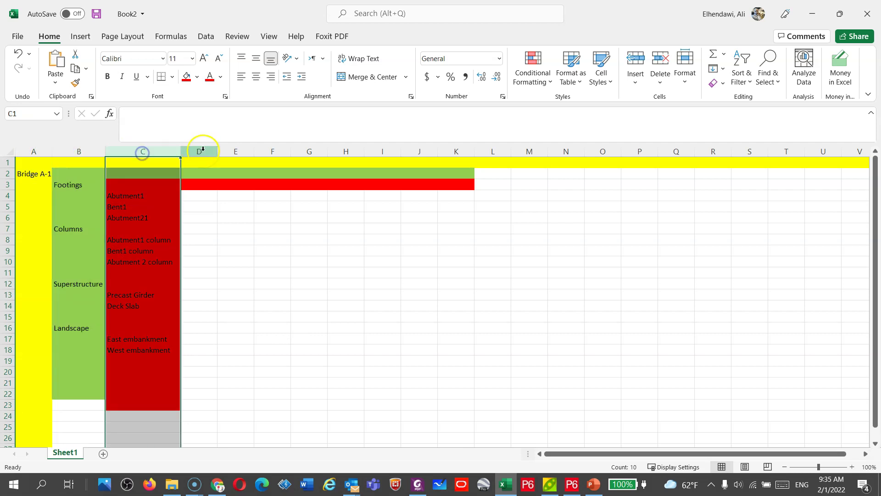
left_click(204, 151)
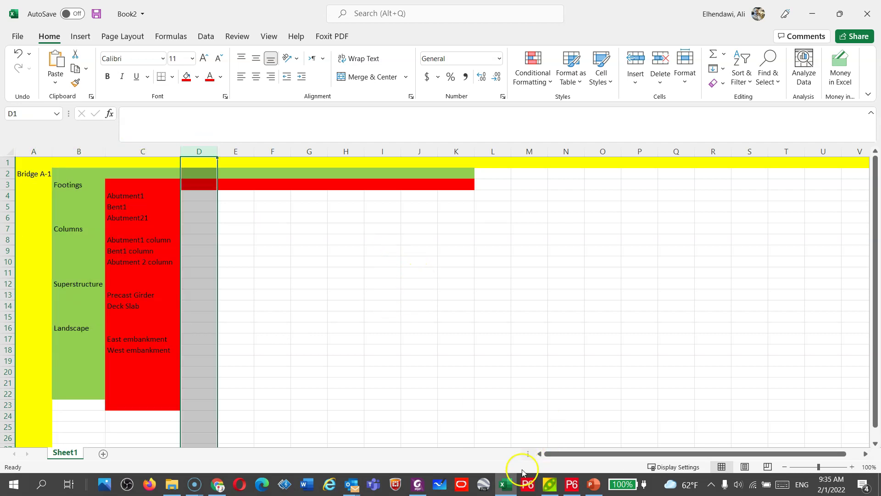
left_click(572, 484)
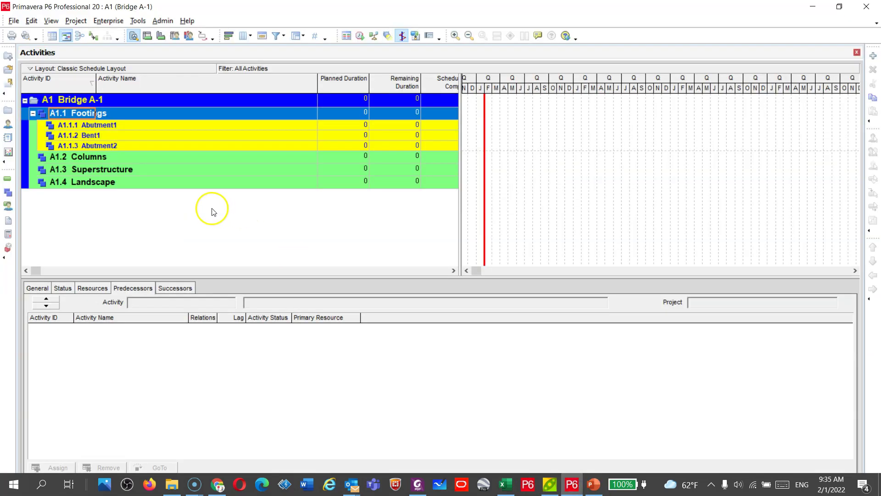
- Widen the activity table, then bring up the WBS view of Bridge A-1
left_click_drag(459, 211, 530, 230)
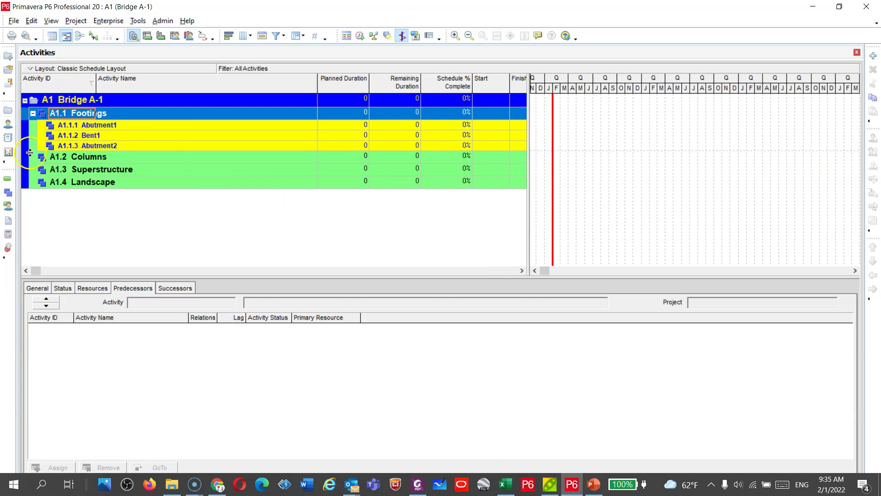
left_click(8, 195)
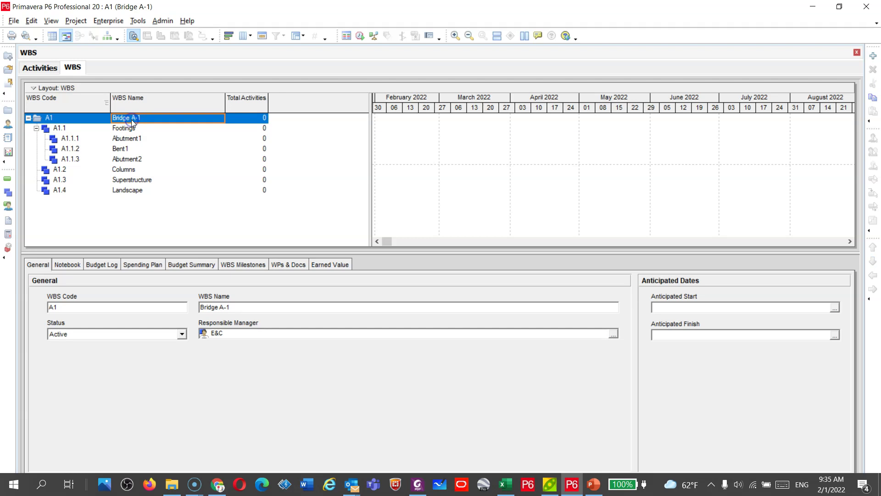
- Copy Abutment1, Bent1 and Abutment2 from Footings and paste them under Columns
left_click(124, 170)
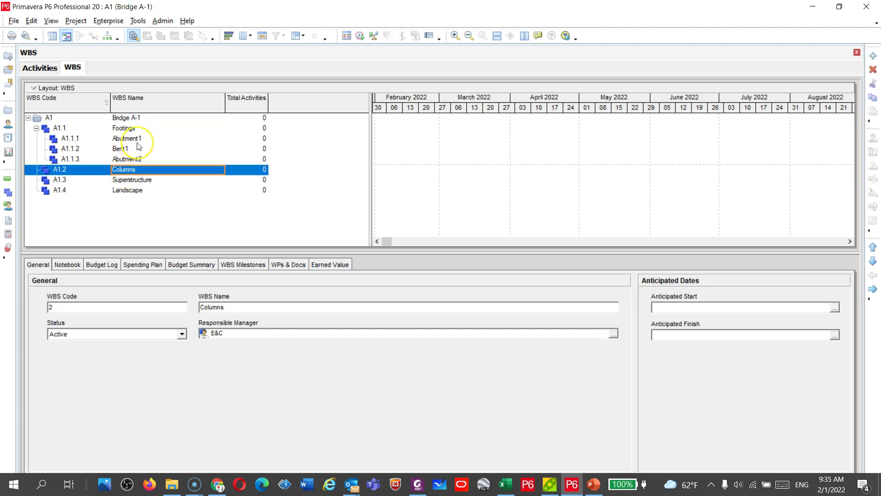
left_click(137, 140)
left_click(133, 158, "shift")
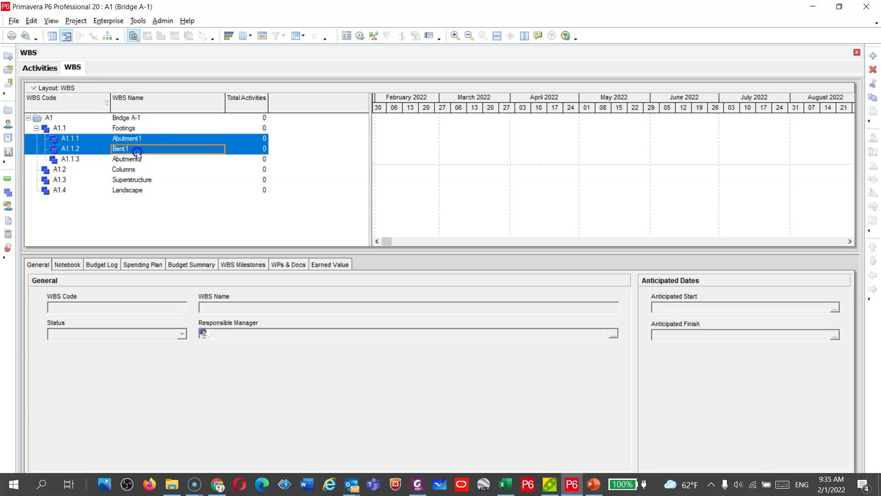
right_click(142, 150)
left_click(176, 186)
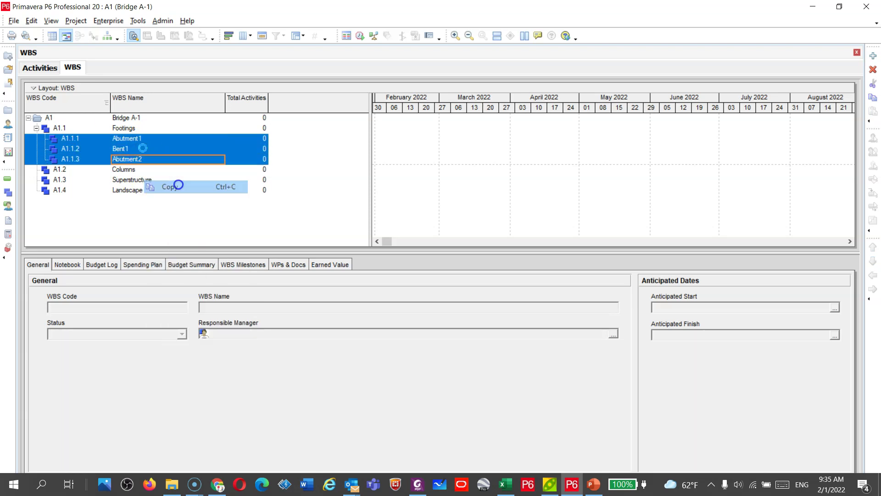
left_click(133, 171)
right_click(134, 173)
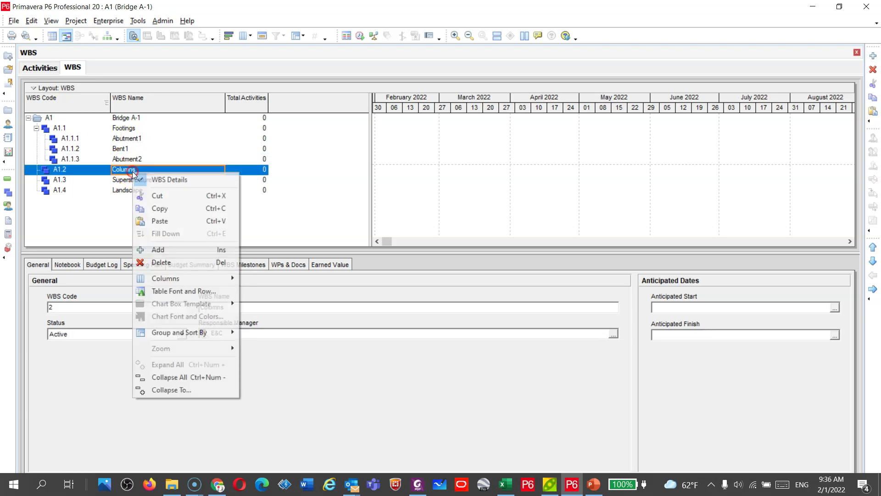
left_click(163, 221)
left_click(520, 192)
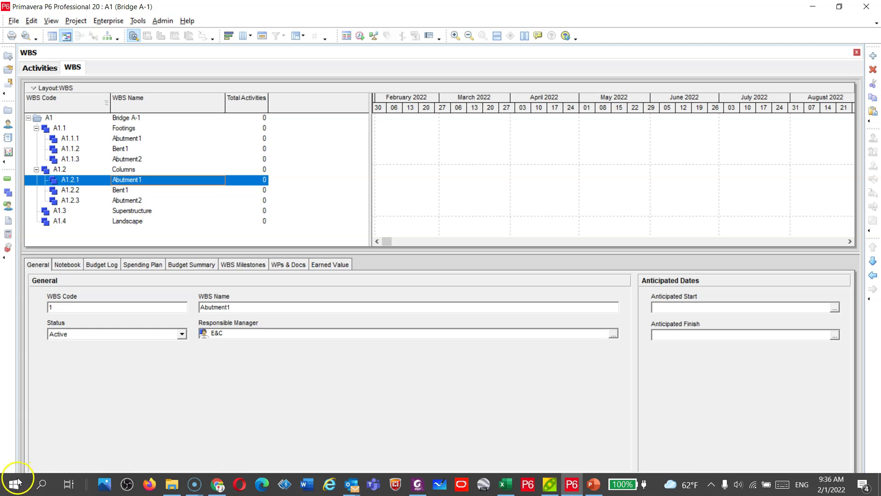
- Check the pasted Abutment1, Bent1 and Abutment2 under Columns against the Footings originals
left_click(123, 169)
left_click(124, 180)
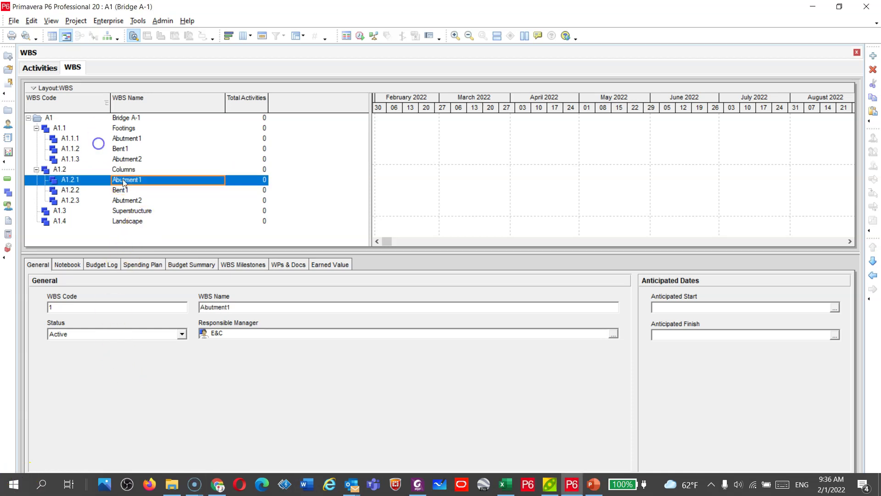
left_click(124, 190)
left_click(125, 200)
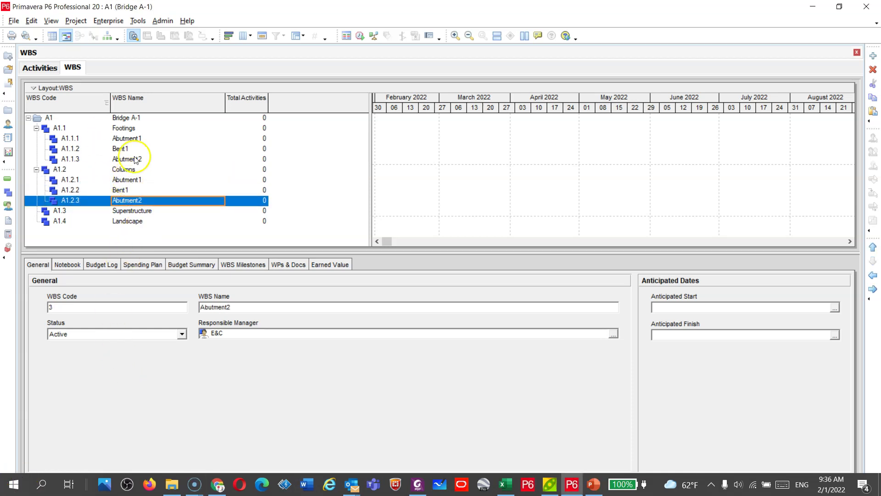
left_click(134, 139)
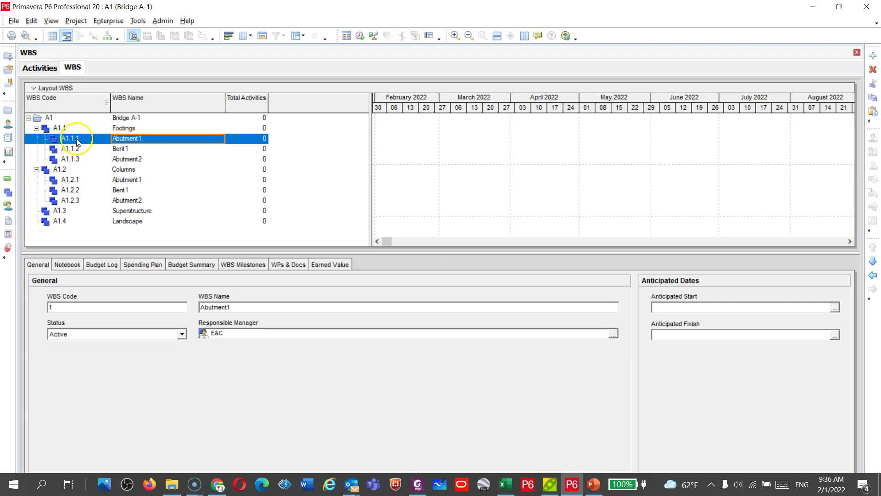
- Review the Columns sub-elements, select Superstructure, and compare against the Excel breakdown sheet
left_click(62, 169)
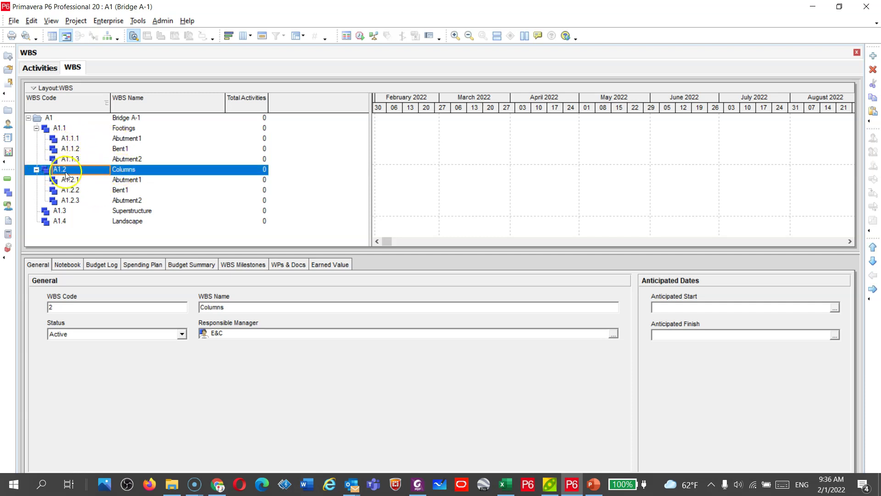
left_click(68, 180)
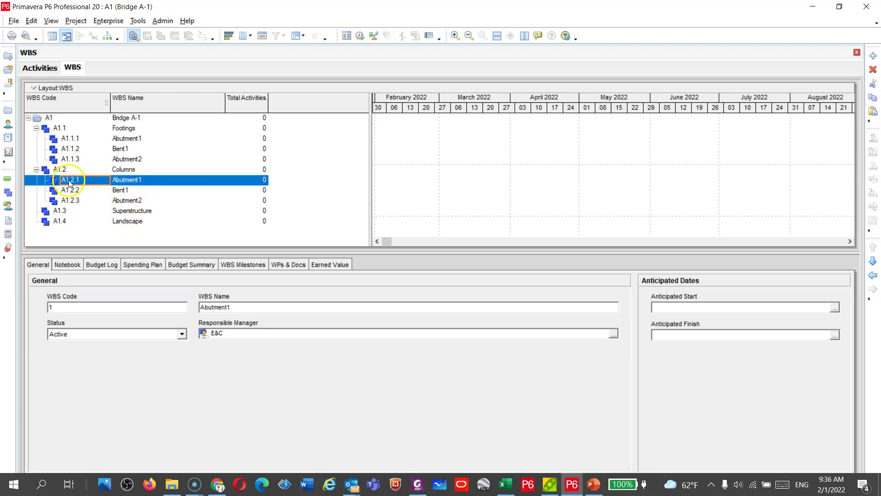
left_click(103, 190)
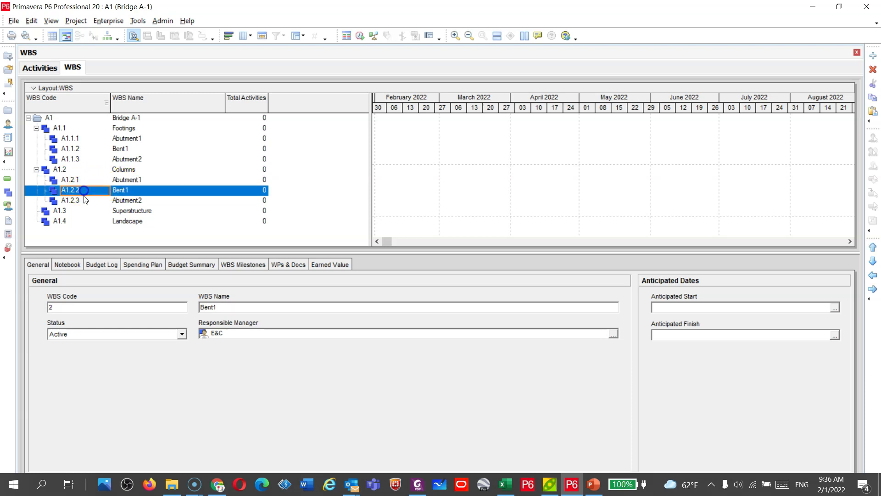
left_click(82, 200)
left_click(101, 179)
left_click(122, 179)
left_click(123, 190)
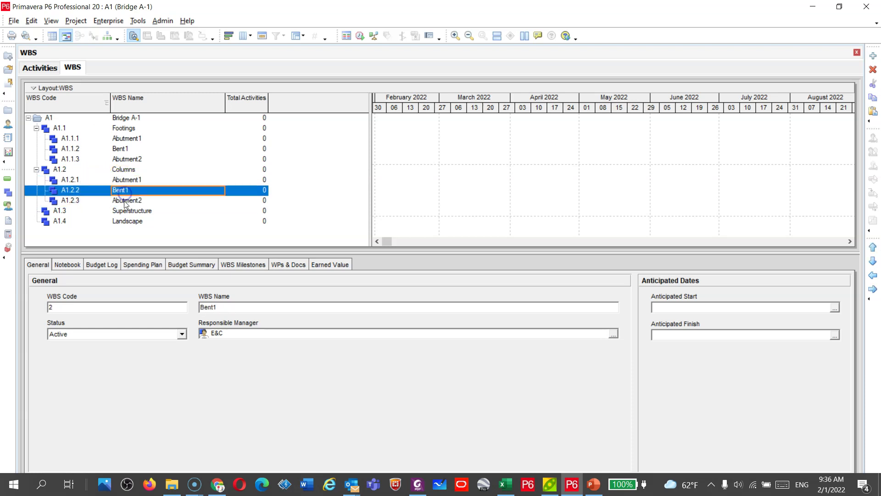
left_click(123, 200)
left_click(122, 210)
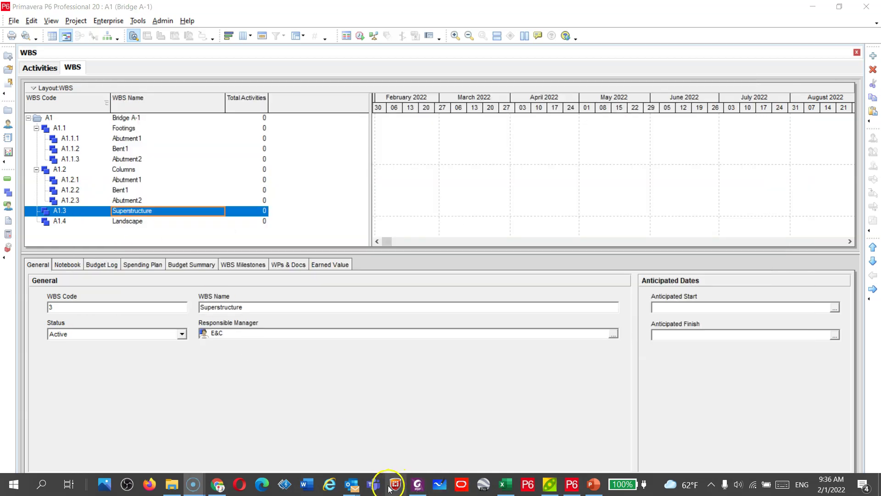
left_click(506, 484)
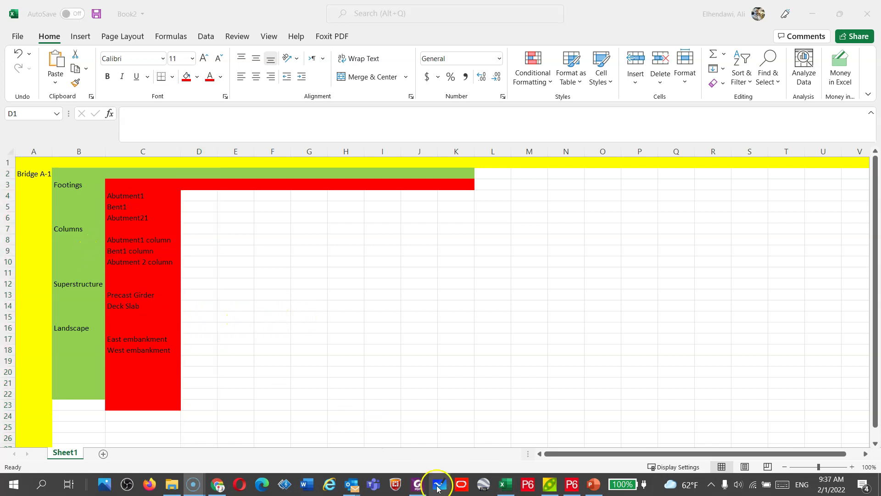
left_click(529, 485)
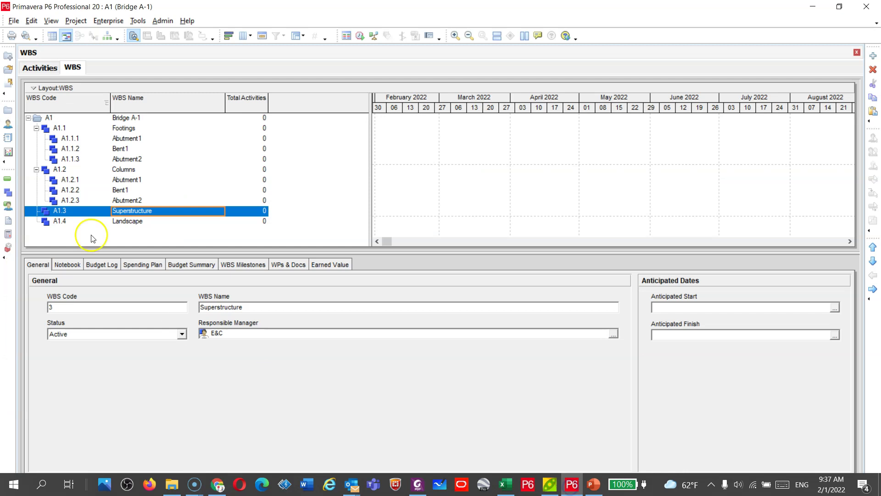
- Add Precast Girder (A1.3.1) under Superstructure
left_click(873, 56)
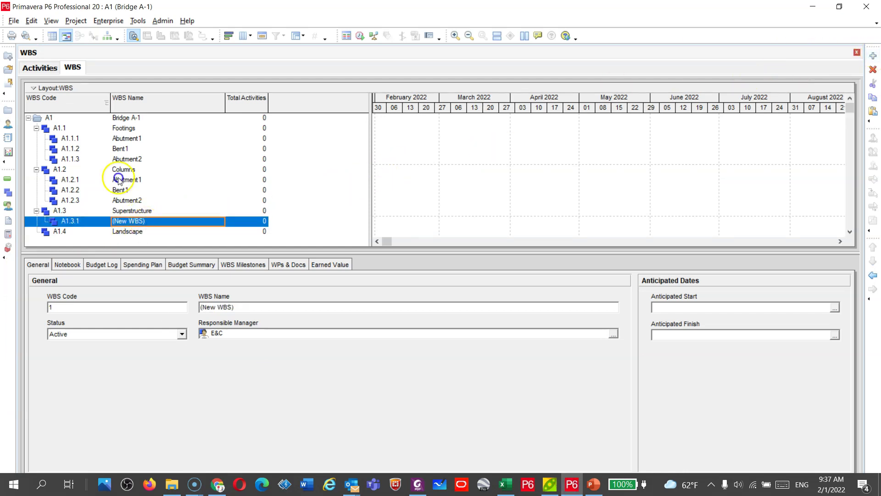
left_click(149, 221)
type("Precast Girder")
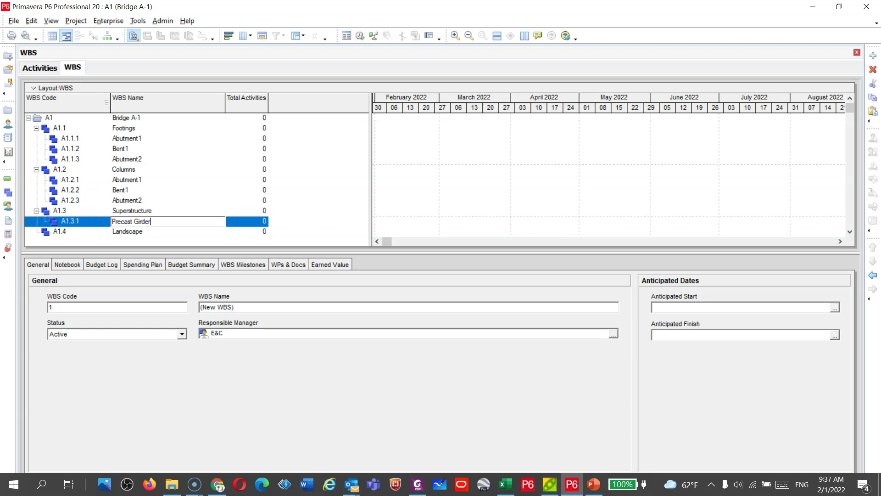
key("Return")
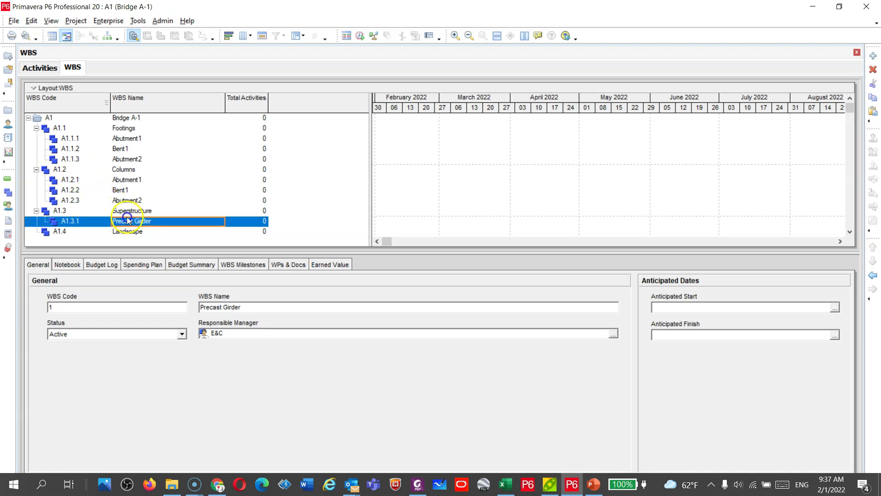
- Add Deck Slab (A1.3.2) at Precast Girder's level
left_click(872, 55)
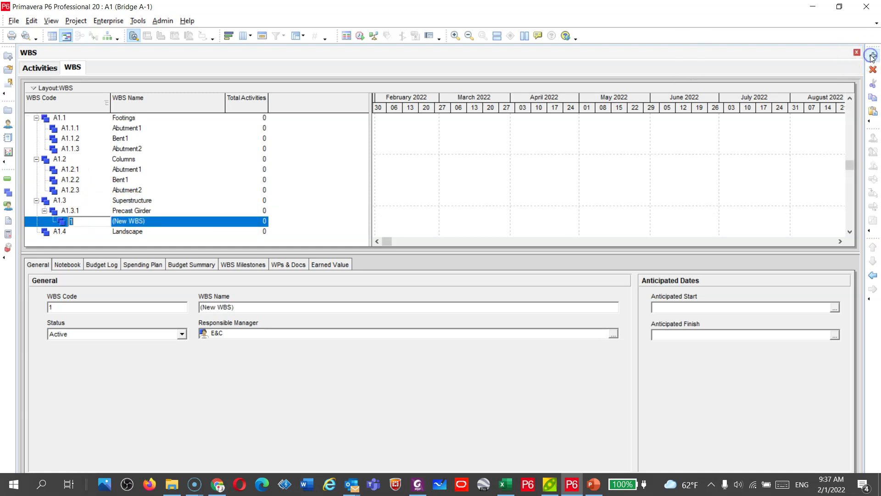
left_click(872, 274)
left_click(145, 221)
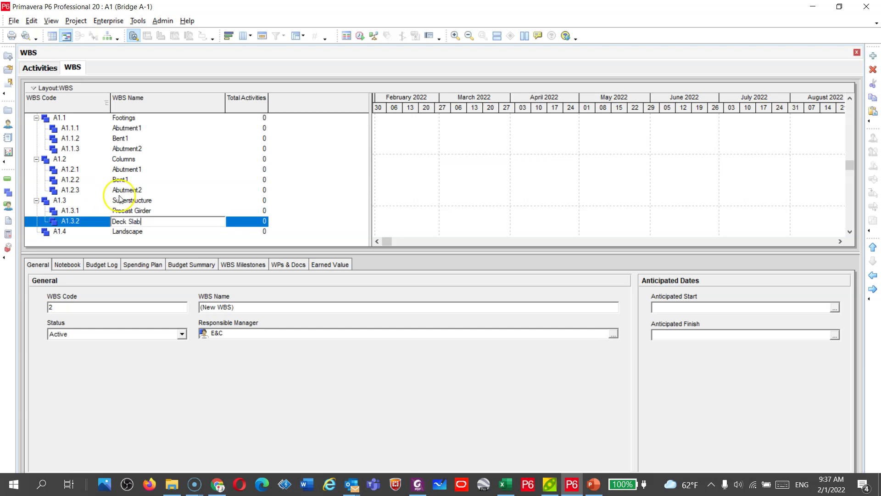
left_click(142, 211)
- Add East Embankment as the first element under Landscape
left_click(135, 231)
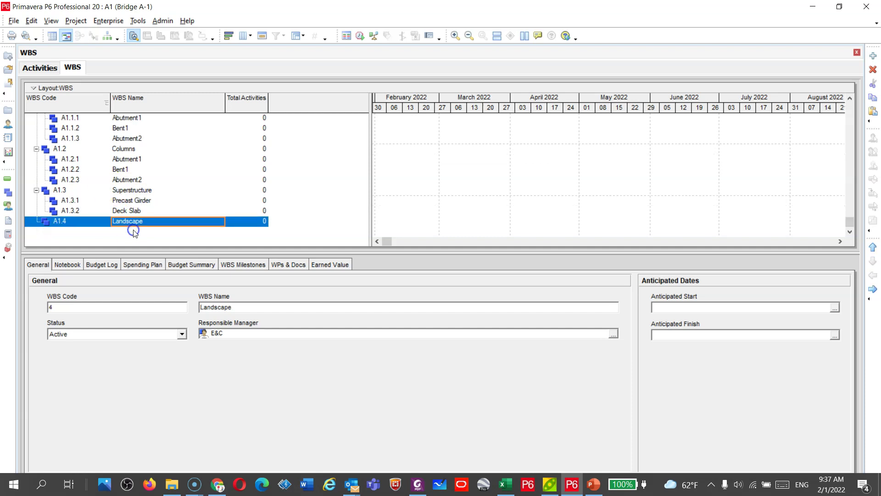
left_click(874, 58)
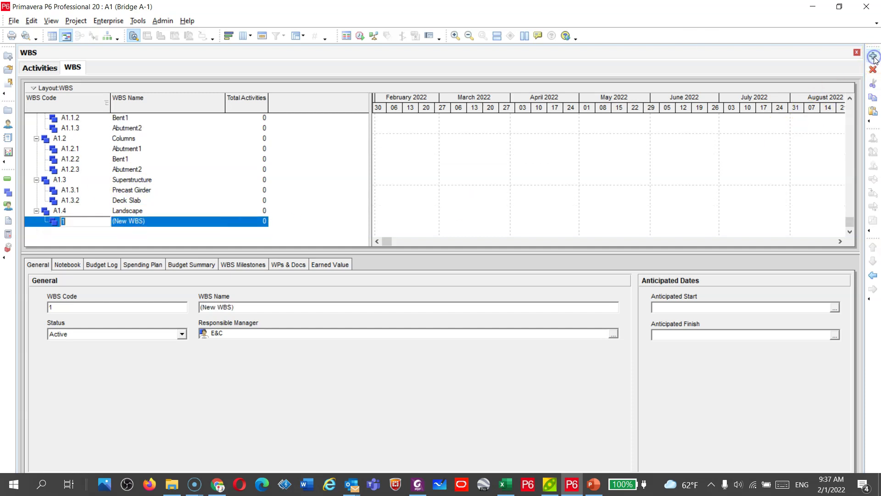
left_click(151, 222)
left_click_drag(151, 222, 89, 222)
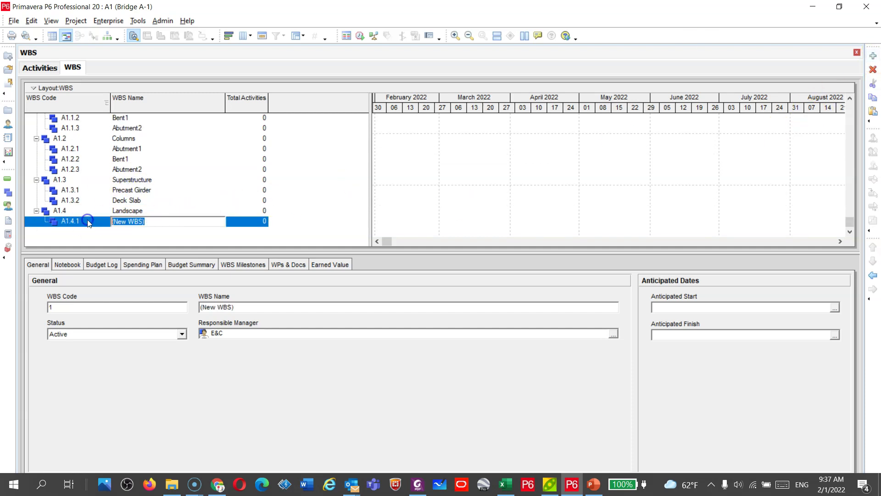
type("East Embankment")
key("Return")
- Add a West element and rename it West Embankment by appending the copied 'Embankment'
left_click(873, 58)
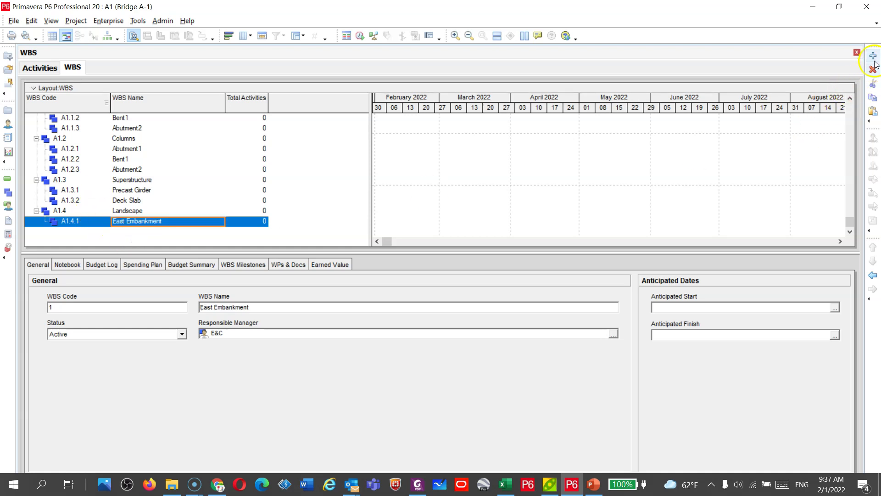
left_click(162, 223)
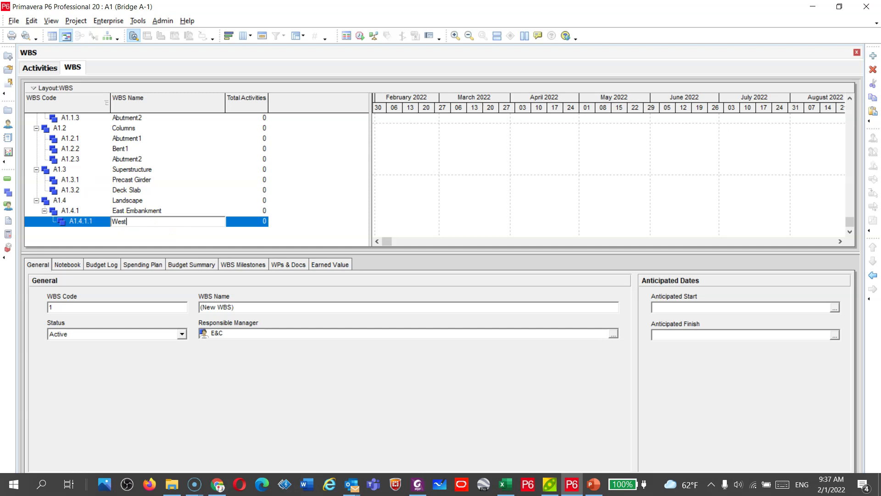
left_click(143, 200)
left_click(145, 211)
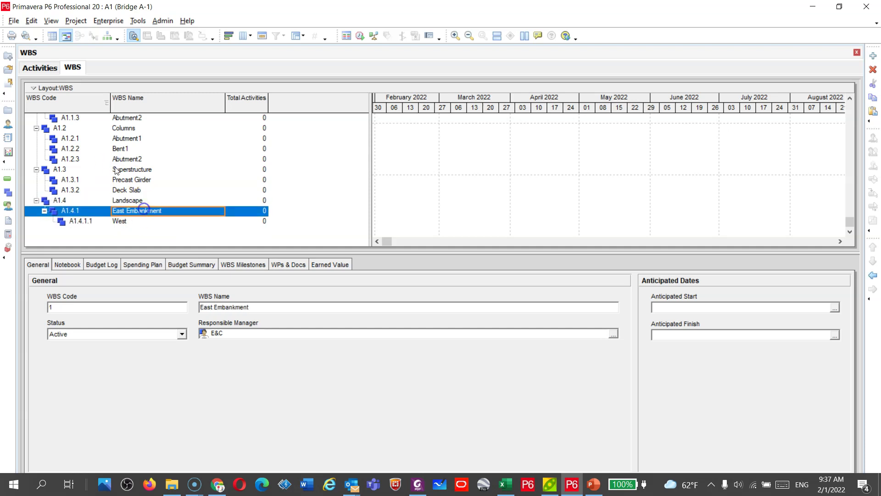
left_click(144, 209)
right_click(144, 210)
left_click(177, 246)
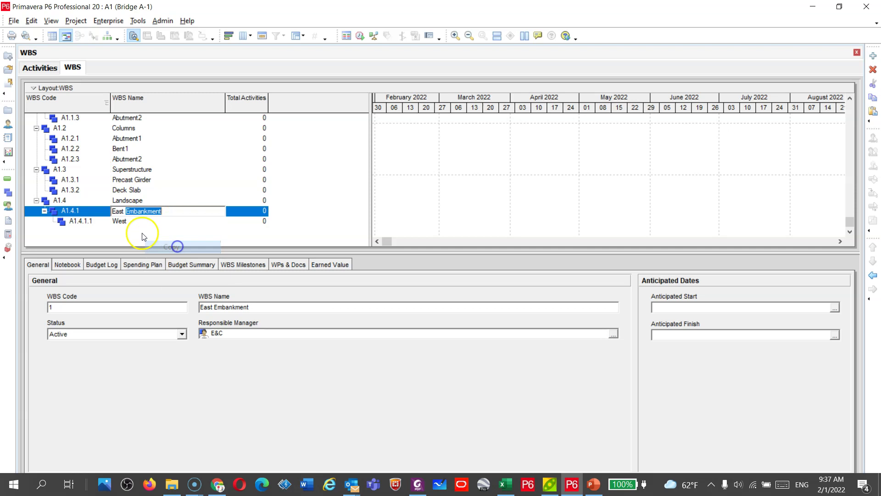
key("Down")
left_click(140, 223)
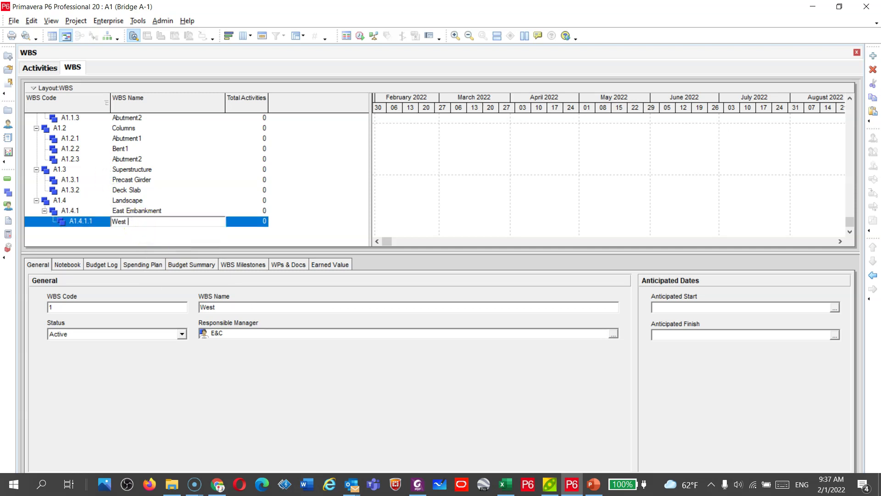
type("Embankment")
left_click(142, 211)
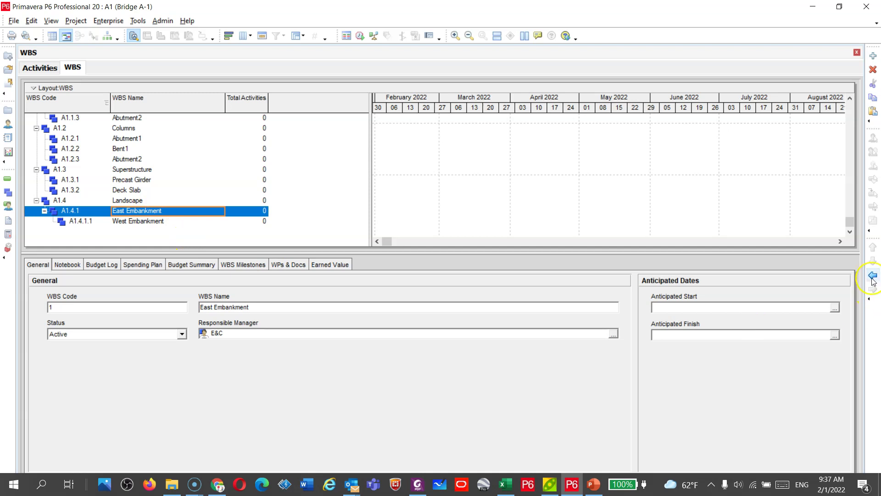
- Outdent West Embankment to A1.4.2 beside East Embankment and verify both codes
left_click(132, 221)
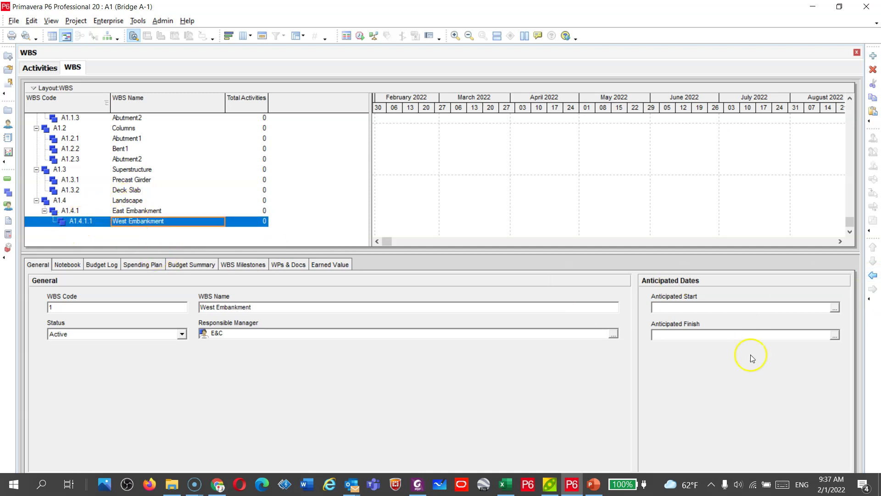
left_click(872, 275)
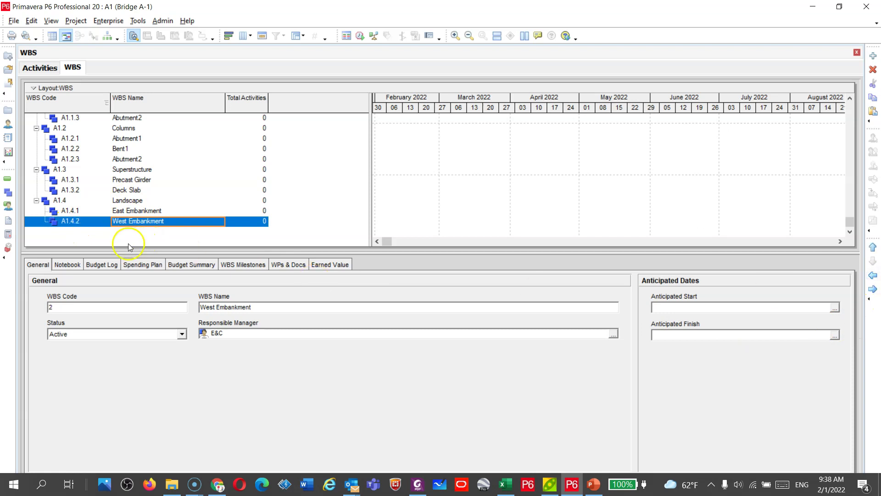
left_click(130, 200)
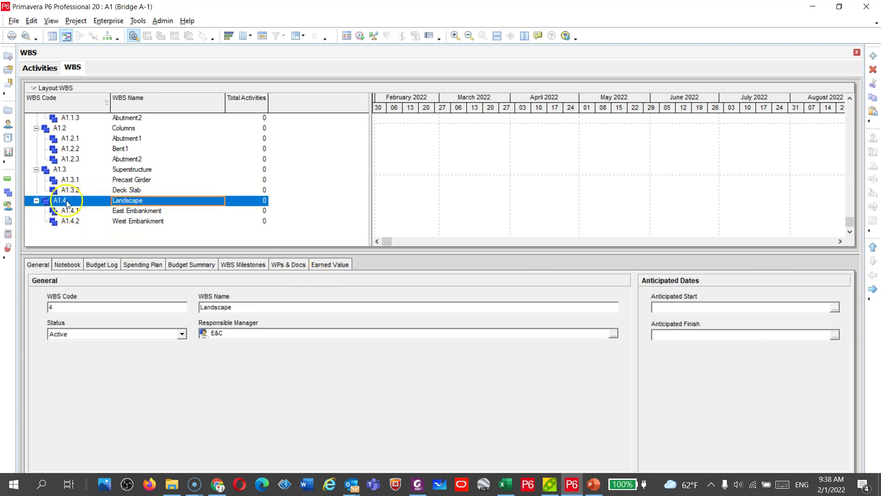
left_click(137, 212)
left_click(147, 221)
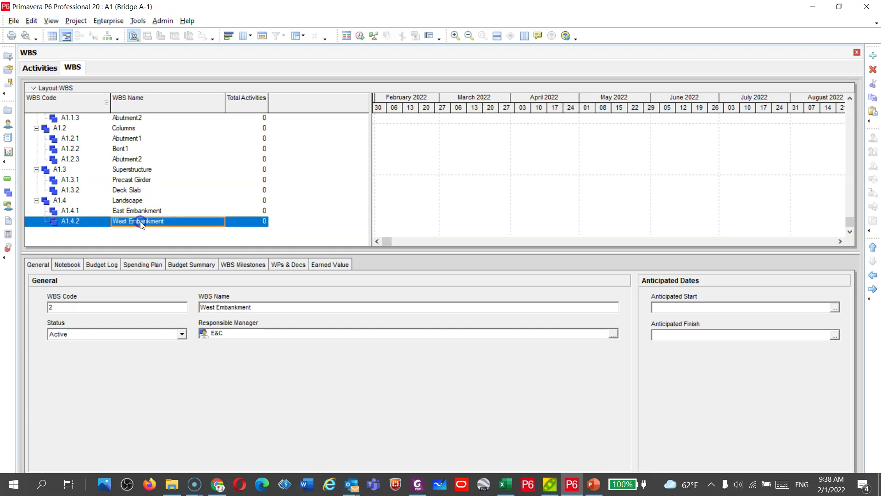
left_click(127, 201)
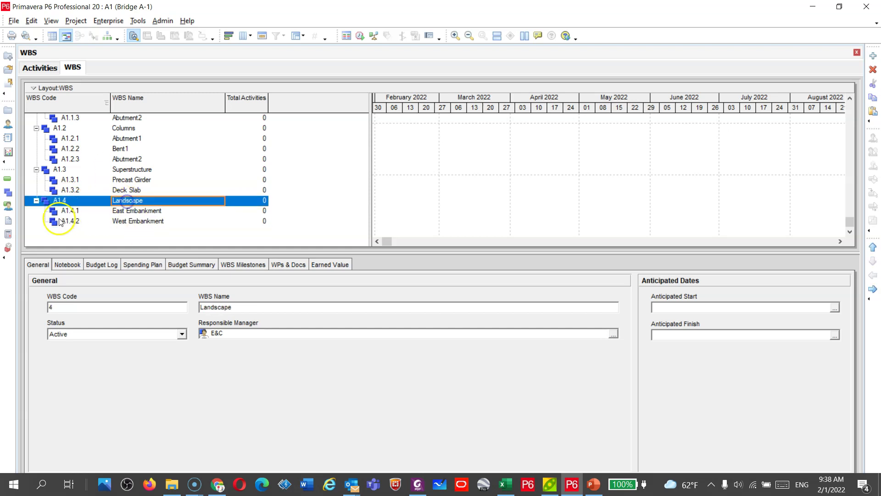
left_click(133, 213)
left_click(134, 222)
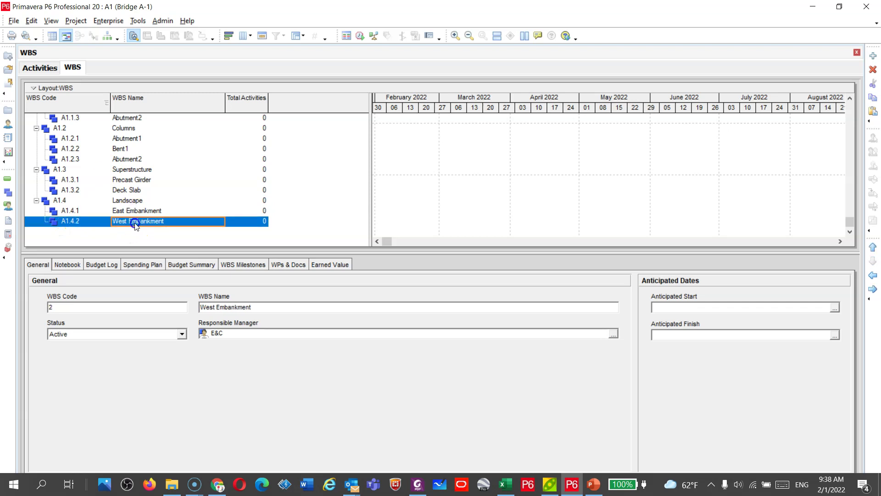
- Enlarge the WBS list to show every element, then switch to the Activities view
scroll(138, 183, "up", 2)
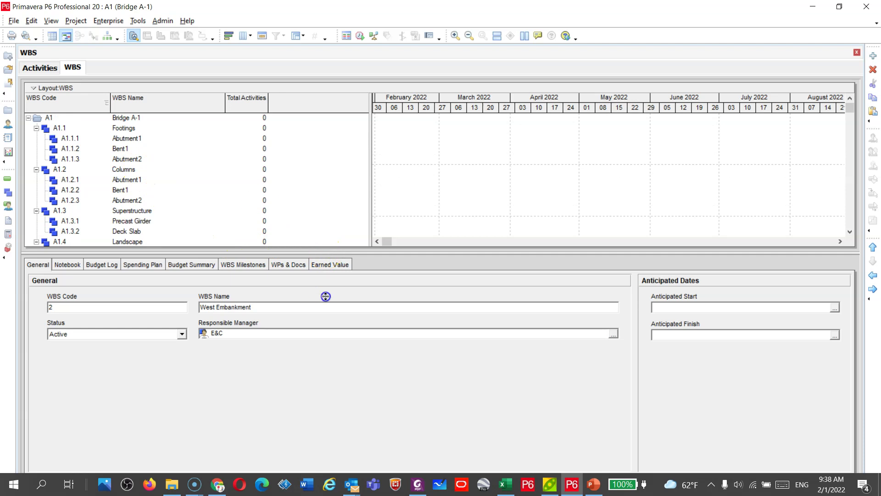
left_click_drag(326, 296, 325, 318)
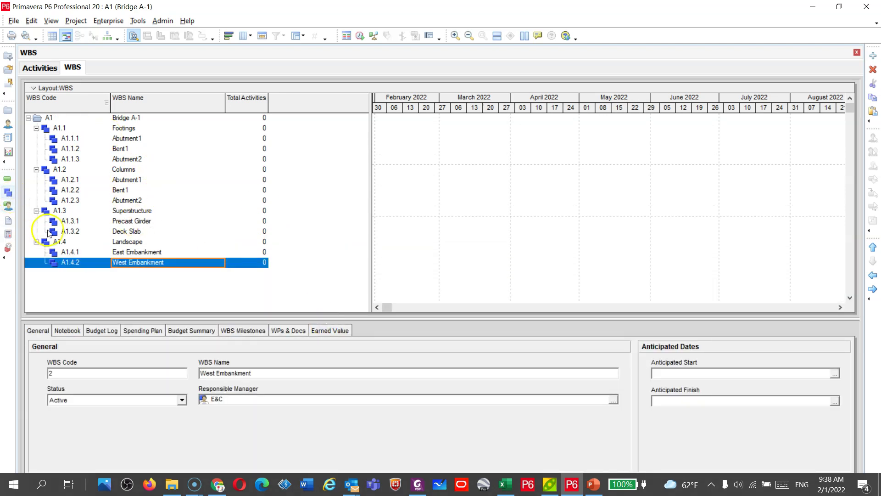
left_click(8, 179)
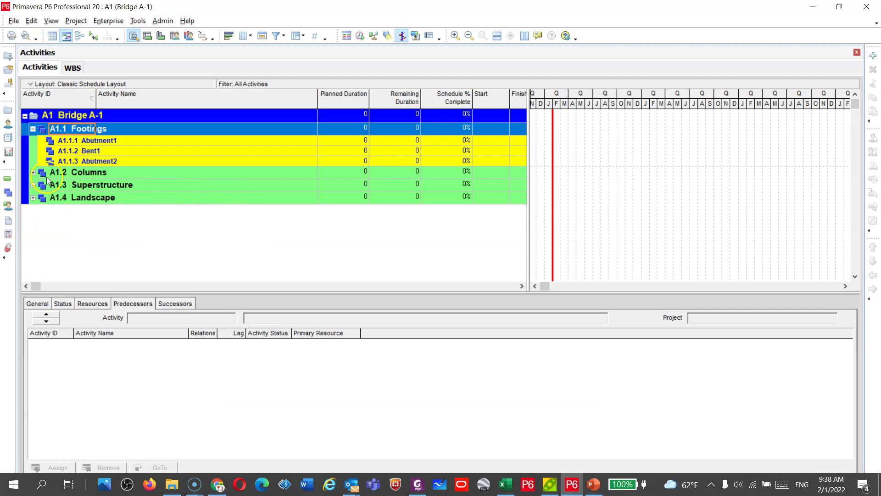
- Expand the Columns, Superstructure and Landscape bands and narrow the Activity Name and Planned Duration columns
left_click(33, 173)
left_click(33, 216)
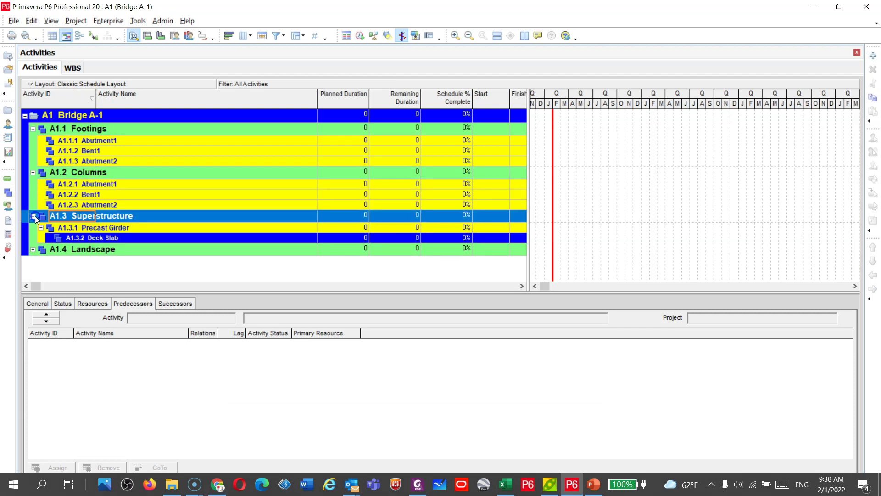
left_click(33, 249)
left_click_drag(89, 246, 102, 169)
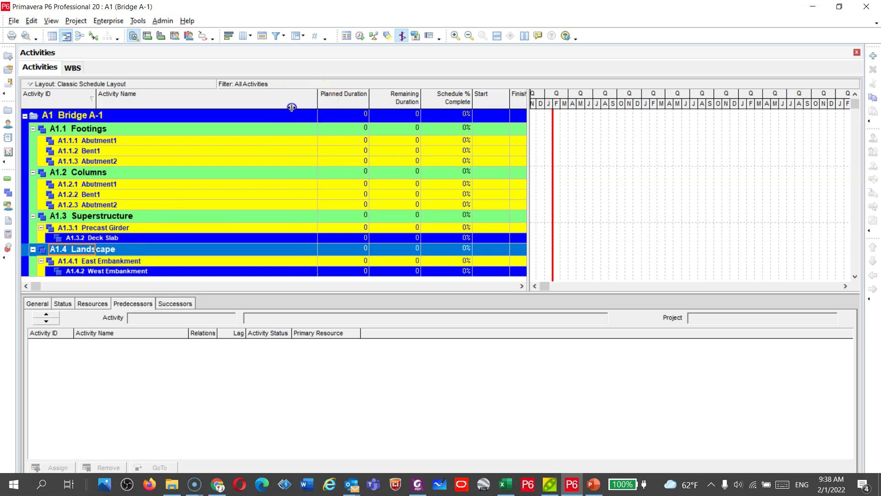
left_click_drag(292, 107, 283, 108)
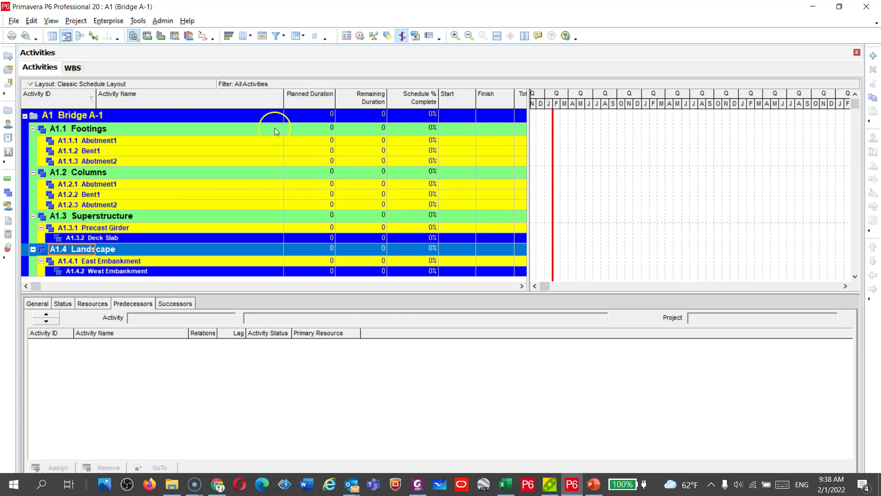
left_click_drag(336, 100, 276, 100)
- Step up through the WBS from West Embankment to Footings, reviewing each element
left_click(7, 192)
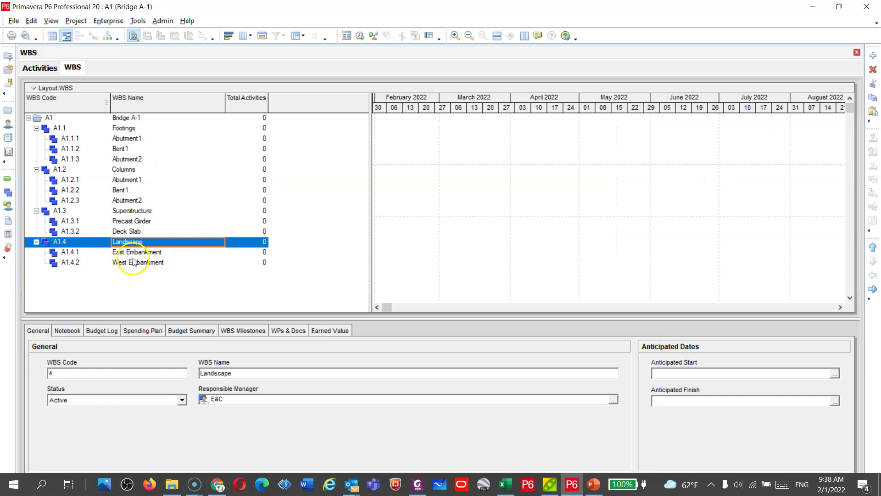
left_click(133, 252)
left_click(136, 263)
key("Up")
key("Up")
key("Up")
key("Up")
key("Up")
key("Up")
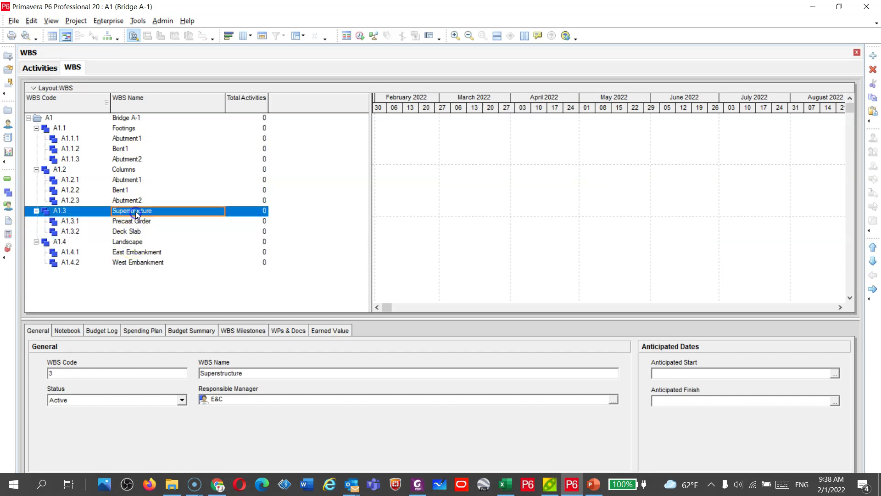
key("Up")
key("Up")
key("Up")
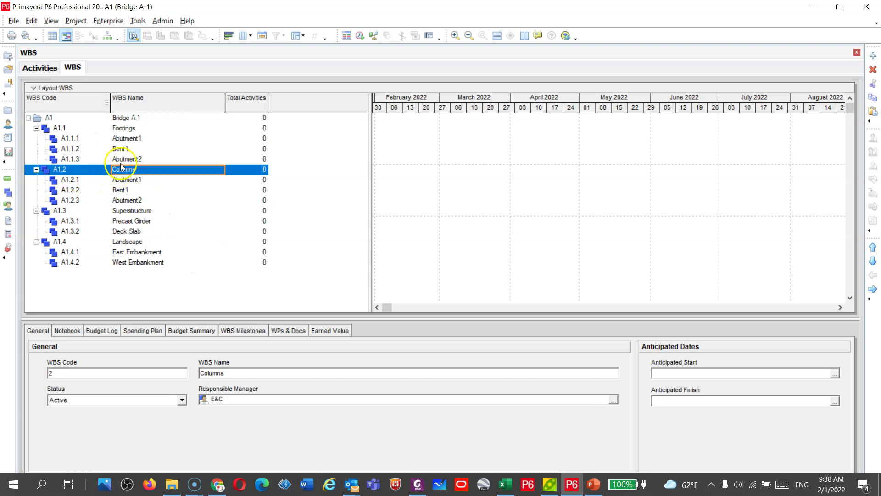
key("Up")
key("Up")
key("Up")
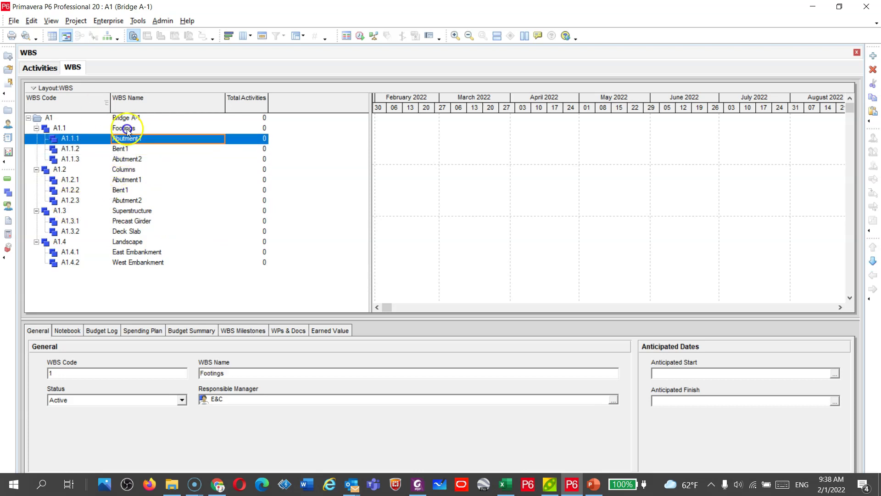
left_click(127, 129)
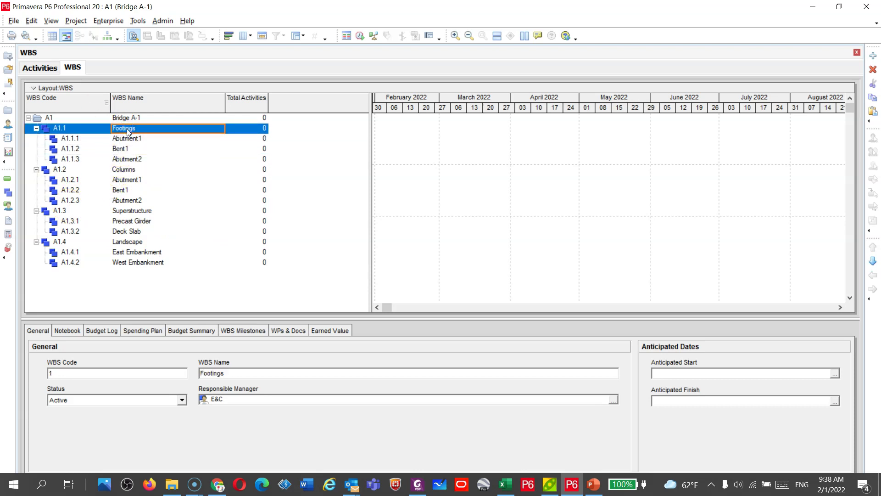